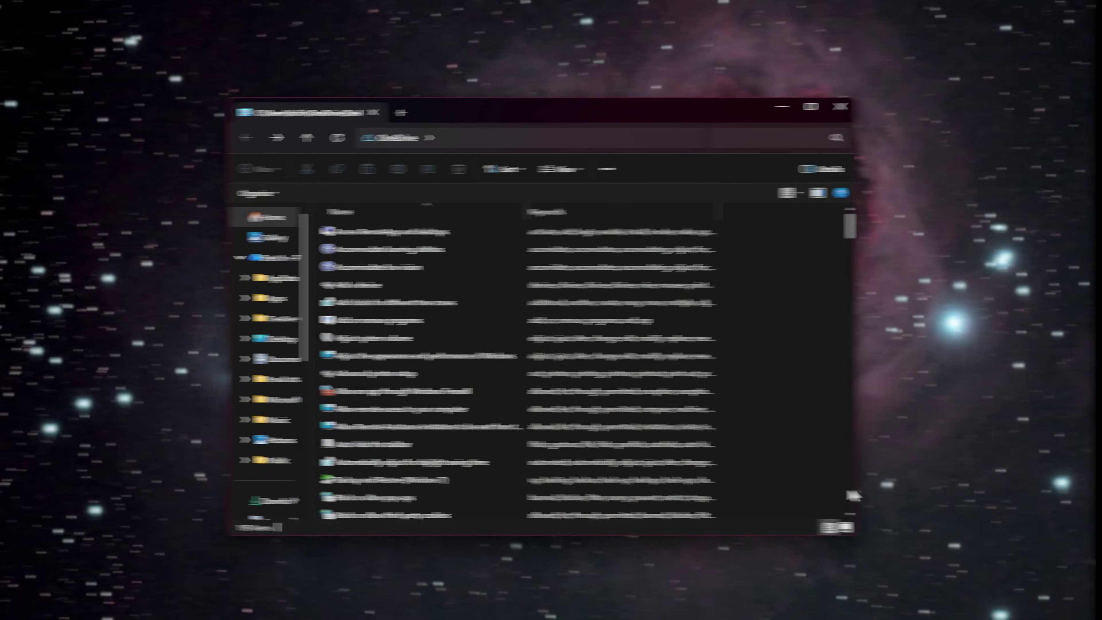
# Scroll through Windows Settings, then open the Accounts page for the signed-in administrator.
pyautogui.scroll(-5, 853, 496)
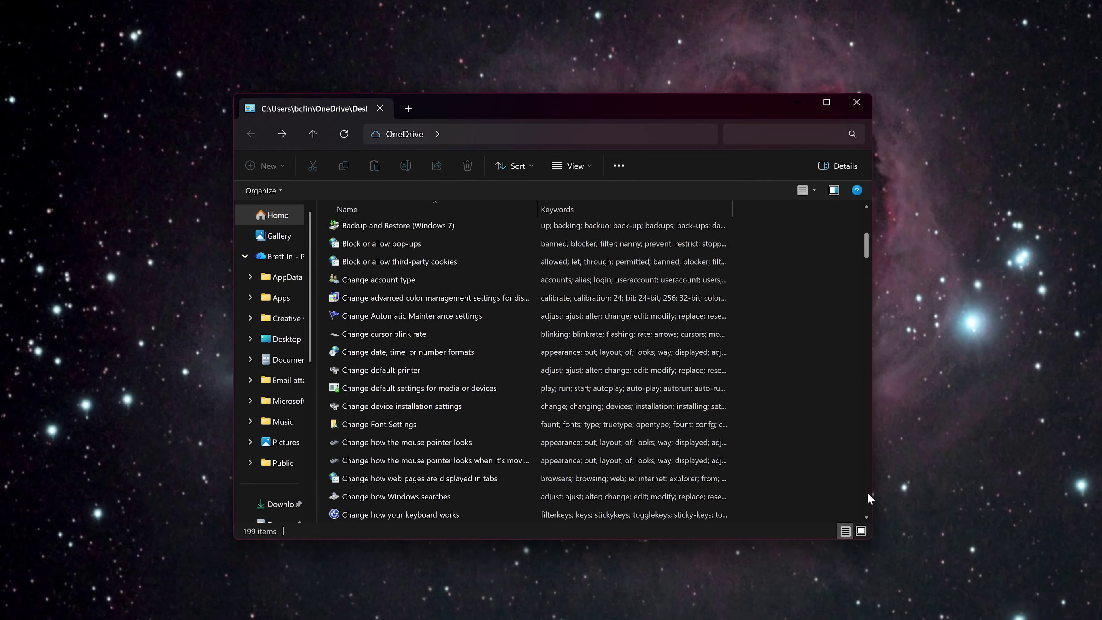
pyautogui.scroll(-5, 869, 497)
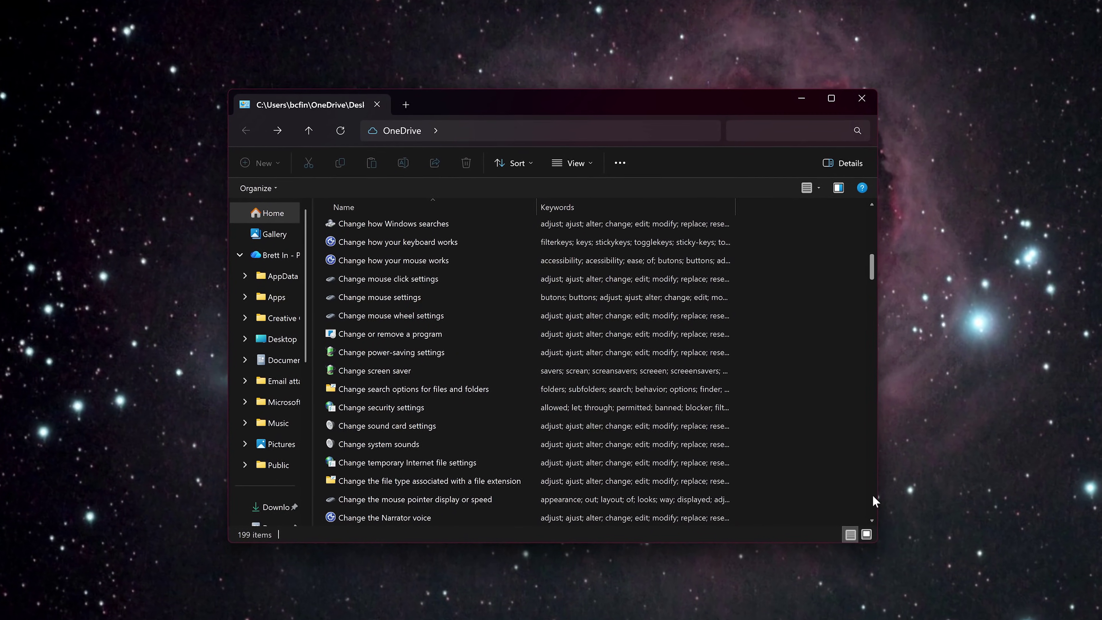
pyautogui.scroll(-5, 873, 496)
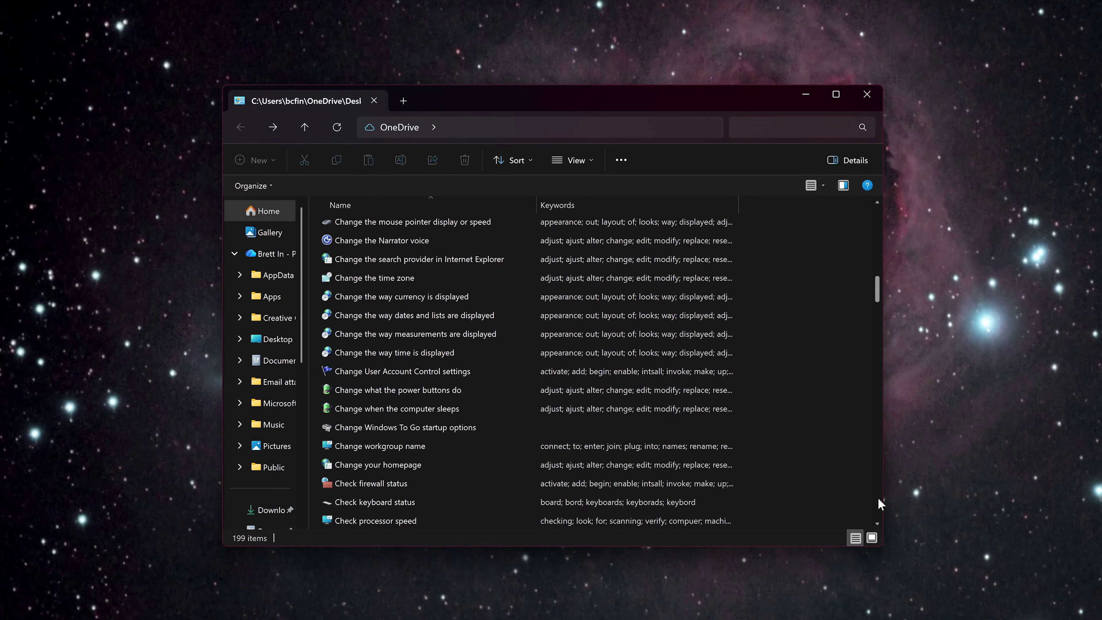
pyautogui.scroll(-5, 880, 504)
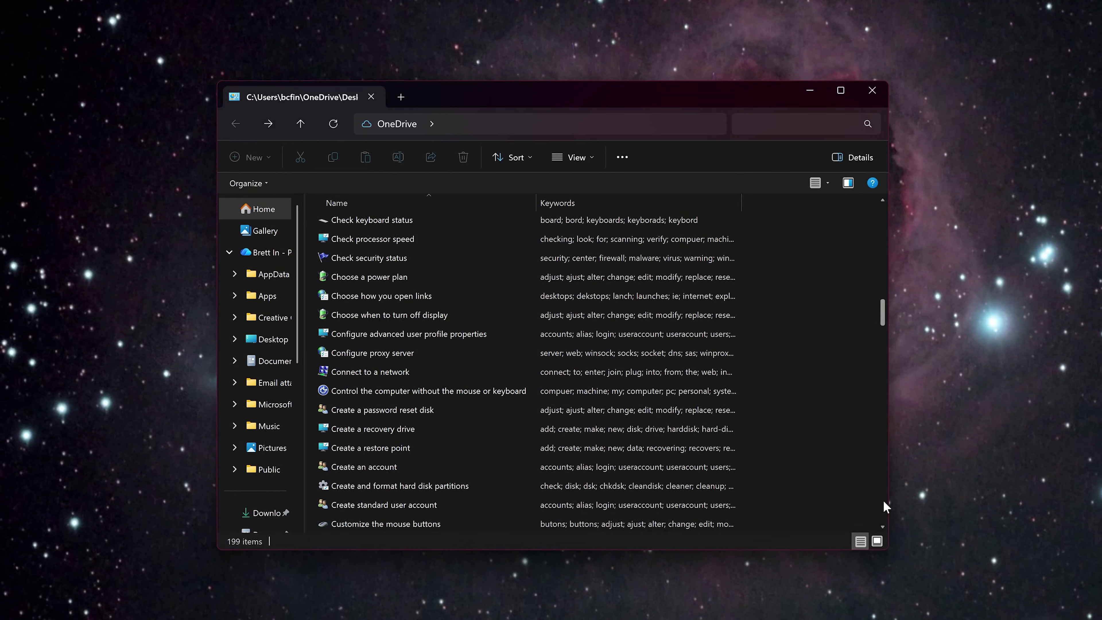
pyautogui.scroll(-3, 884, 504)
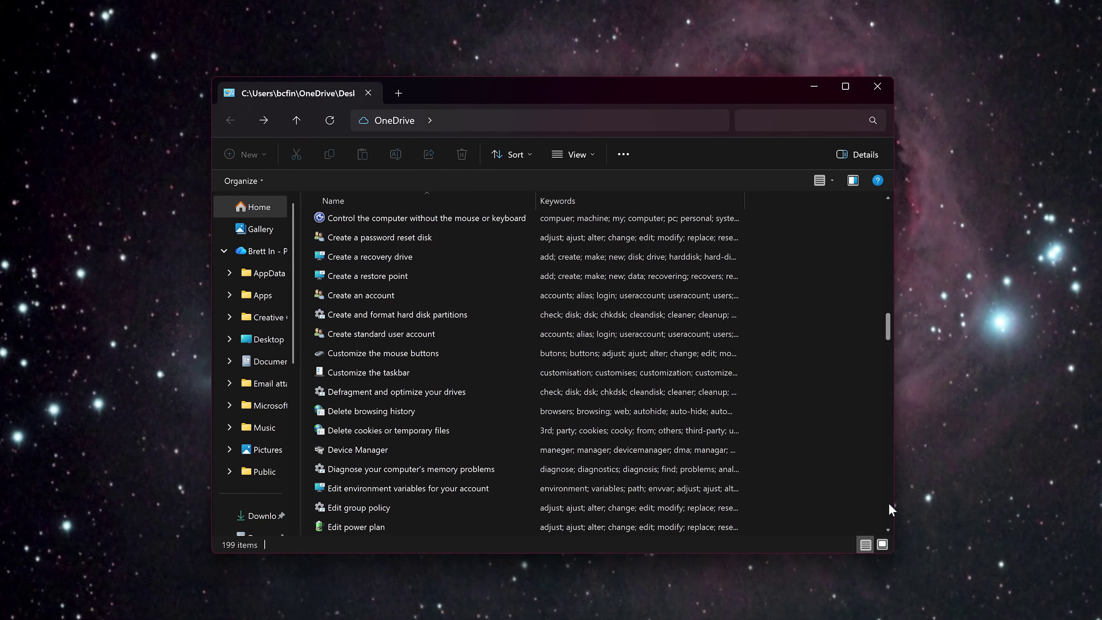
pyautogui.scroll(-3, 891, 504)
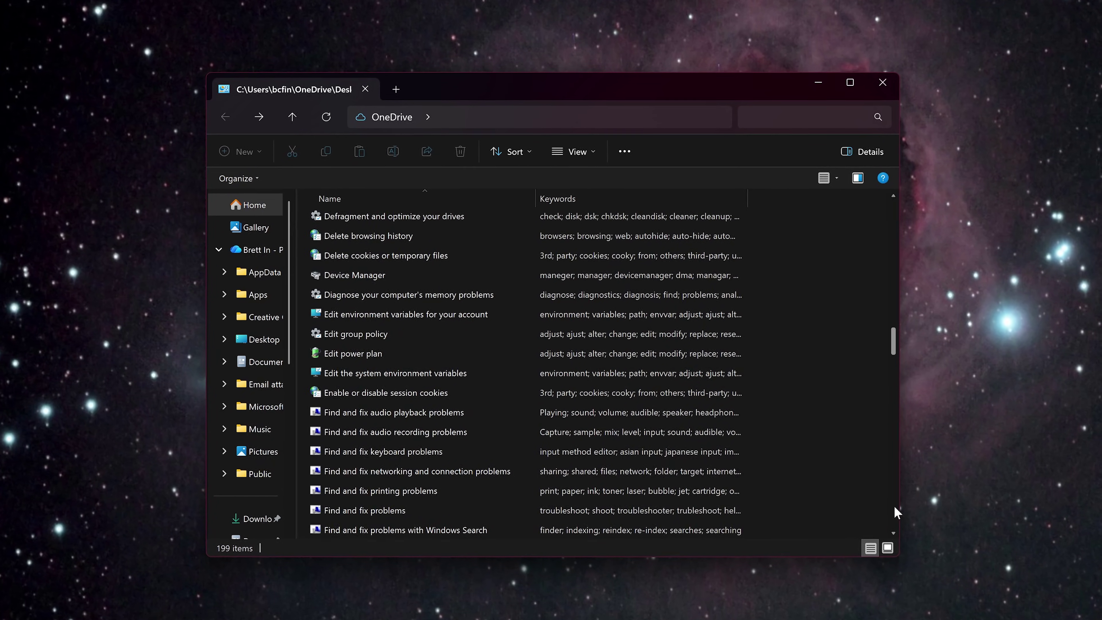
pyautogui.scroll(-5, 896, 508)
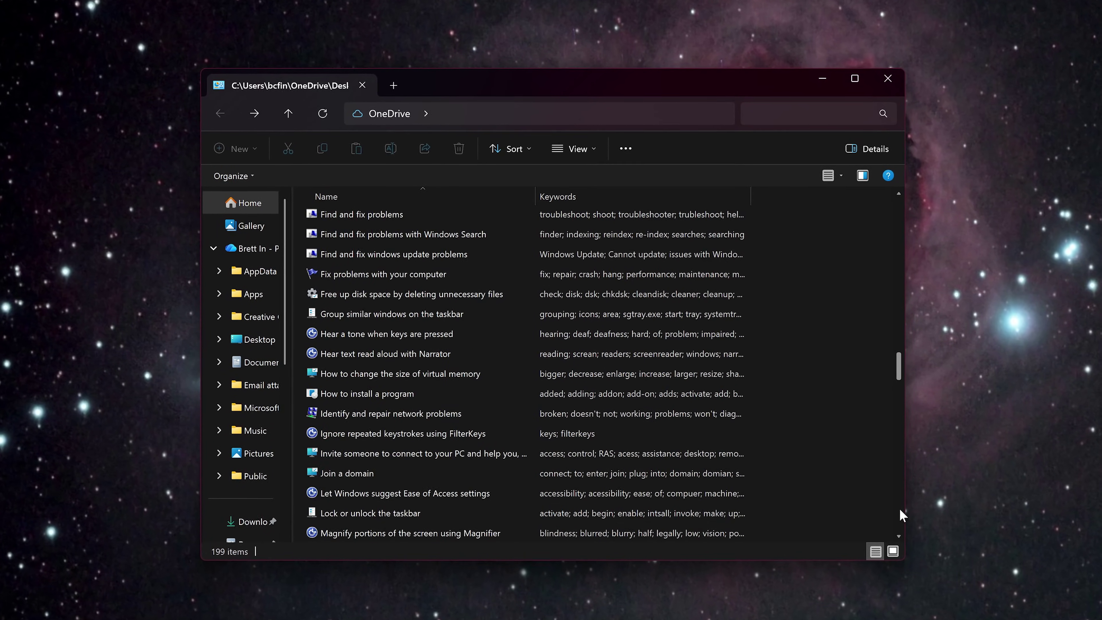
pyautogui.scroll(-3, 900, 509)
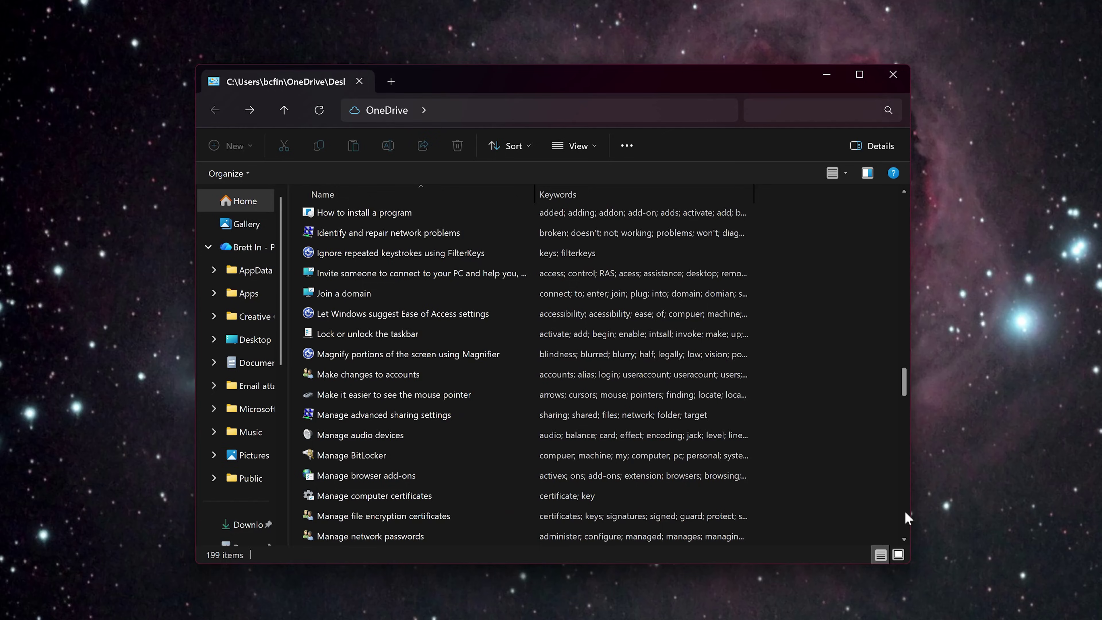
pyautogui.scroll(-3, 905, 512)
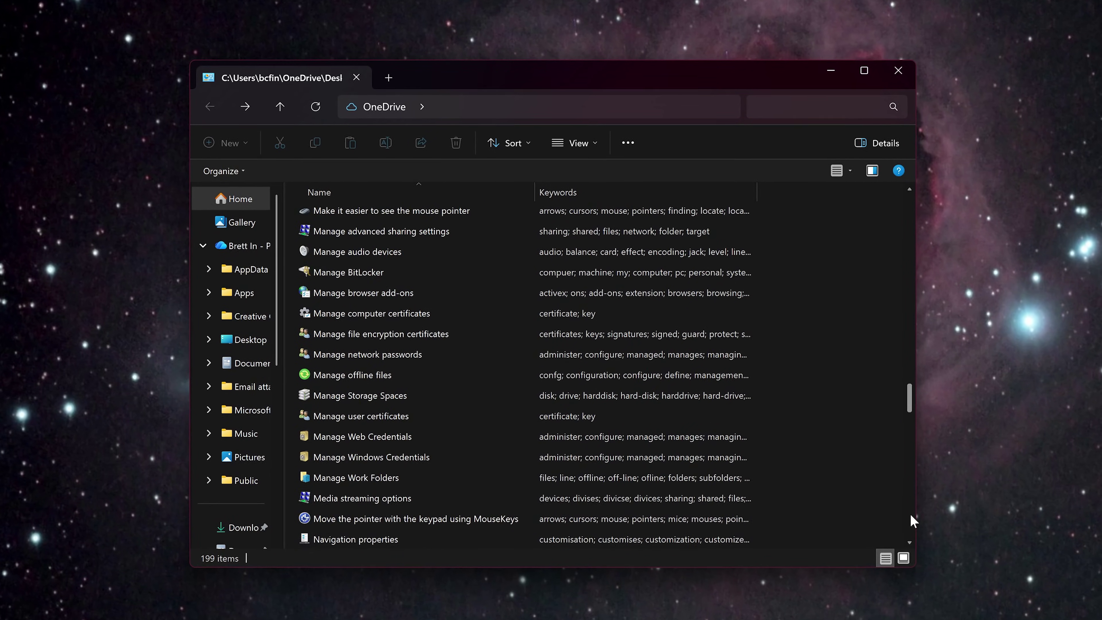
pyautogui.scroll(-3, 911, 515)
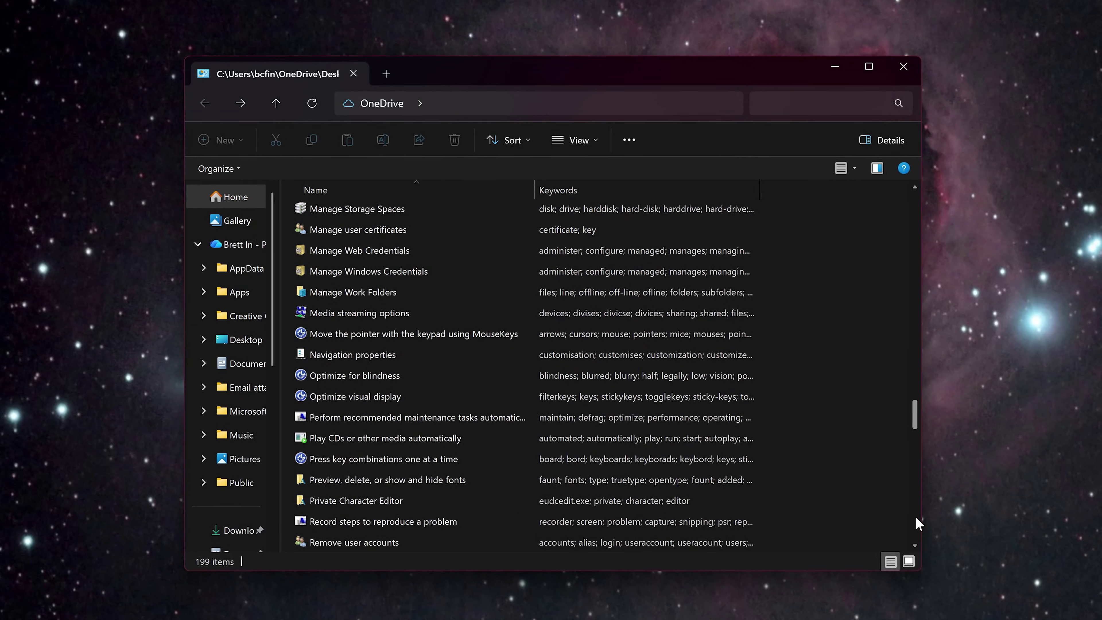
pyautogui.scroll(-3, 919, 523)
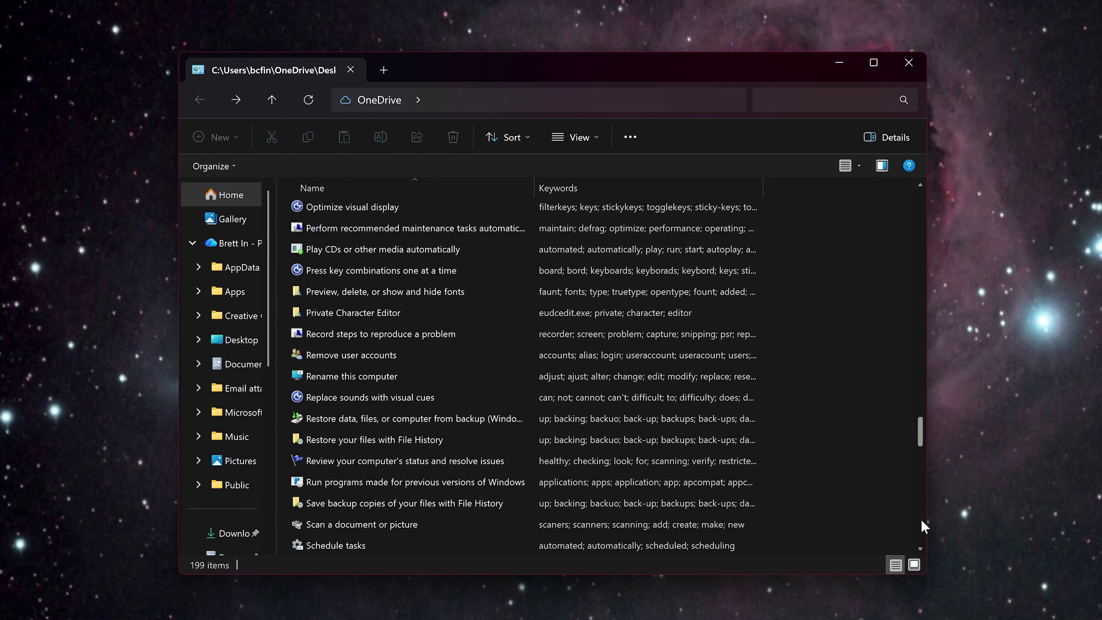
pyautogui.scroll(-3, 923, 527)
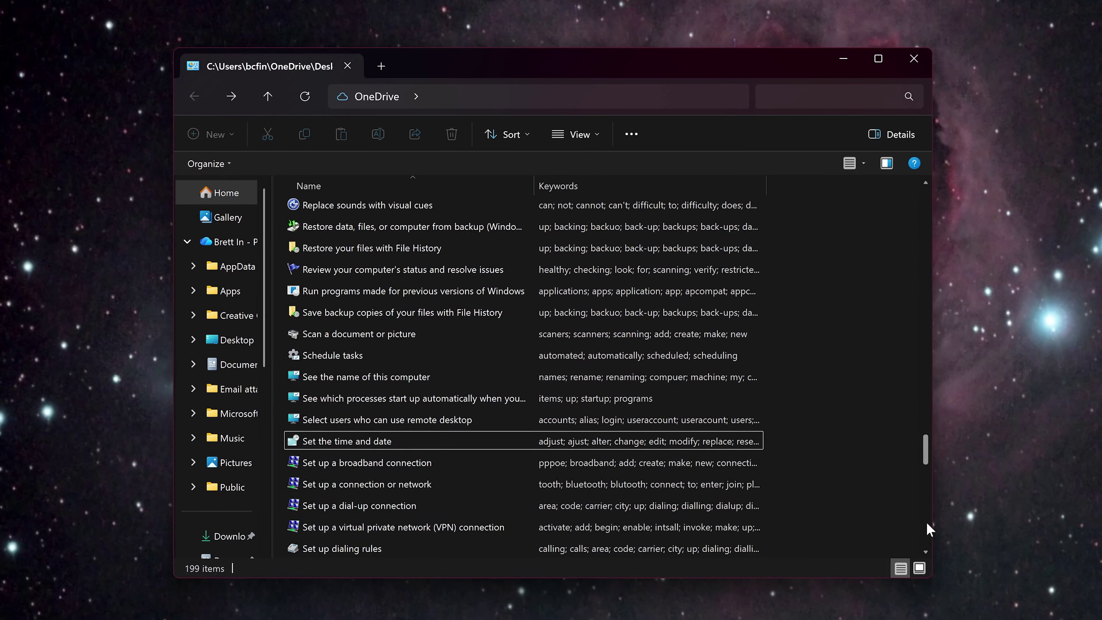
pyautogui.scroll(-4, 928, 523)
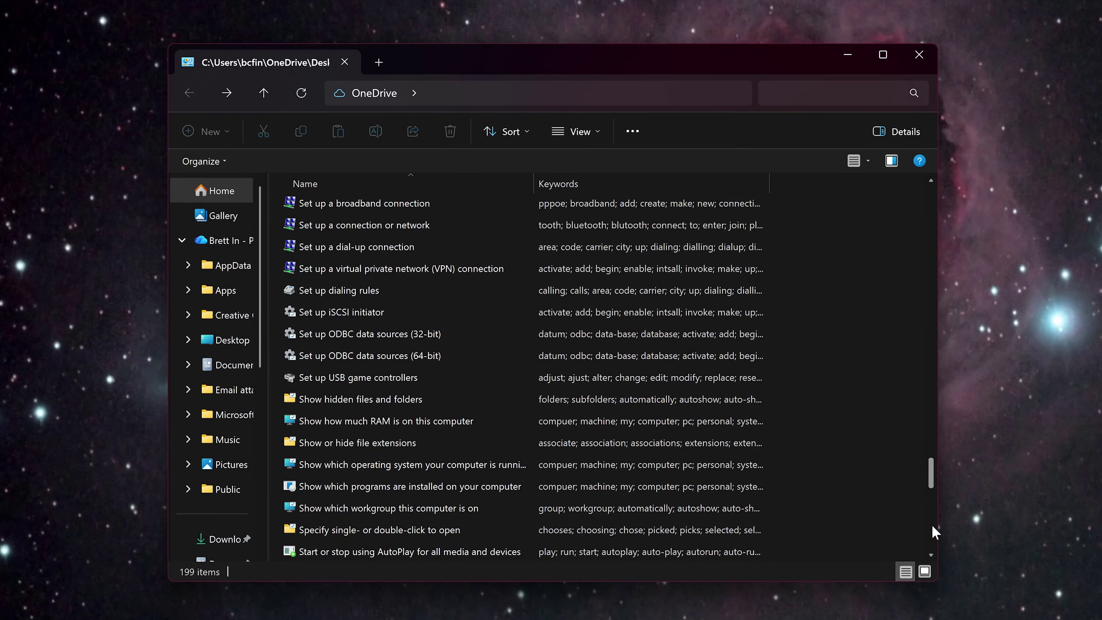
pyautogui.scroll(-3, 932, 527)
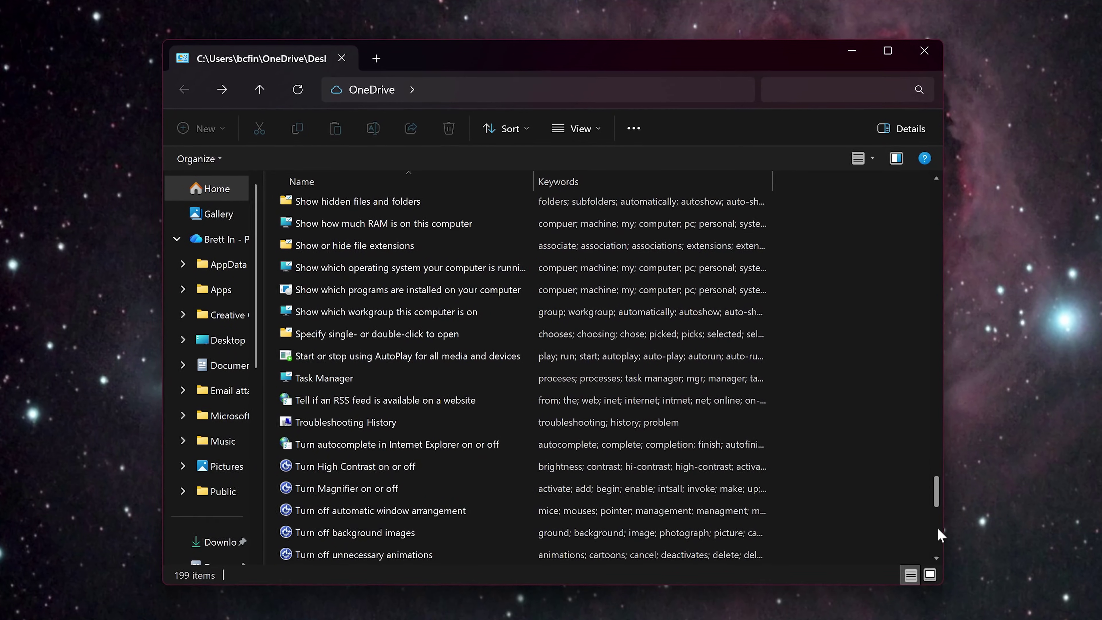
pyautogui.scroll(-3, 938, 529)
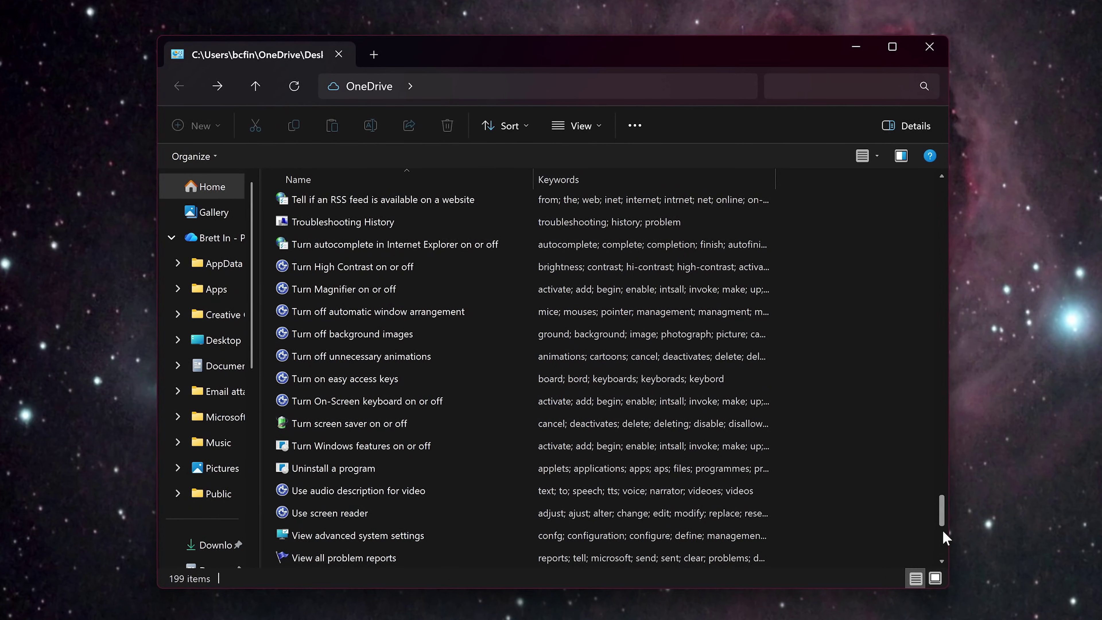
pyautogui.scroll(-4, 943, 532)
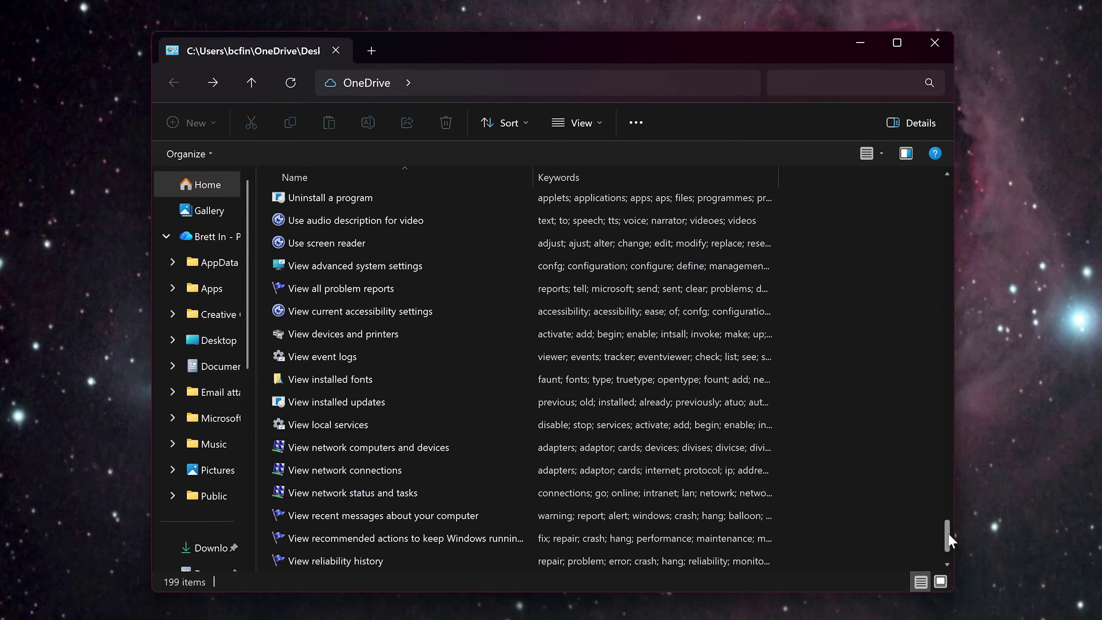
pyautogui.scroll(-1, 948, 540)
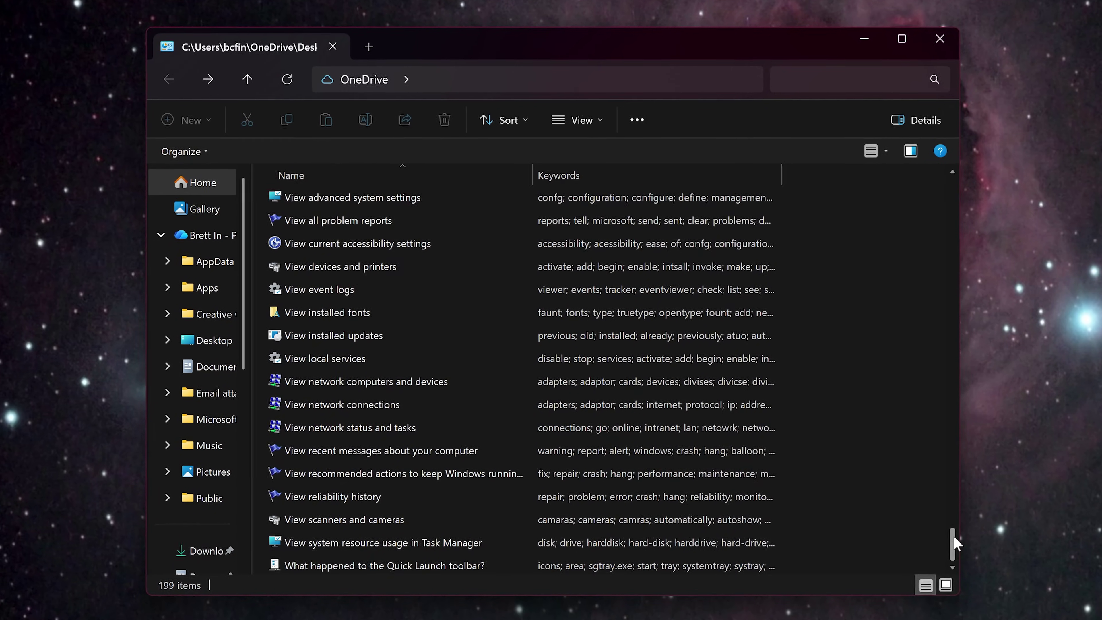
pyautogui.scroll(4, 954, 540)
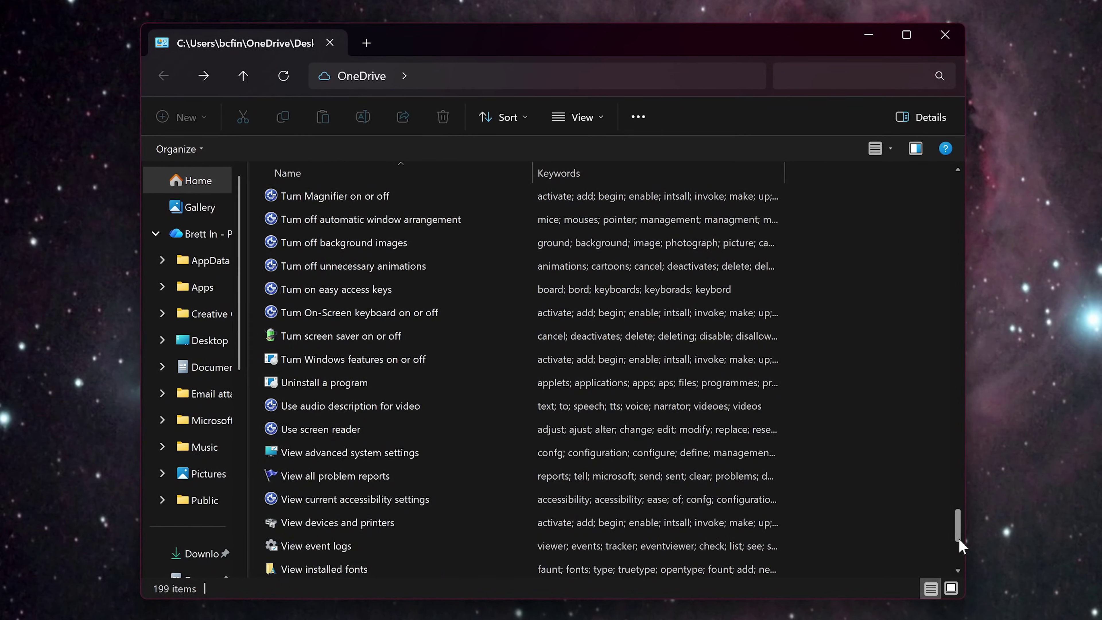
pyautogui.scroll(3, 960, 542)
pyautogui.scroll(2, 963, 544)
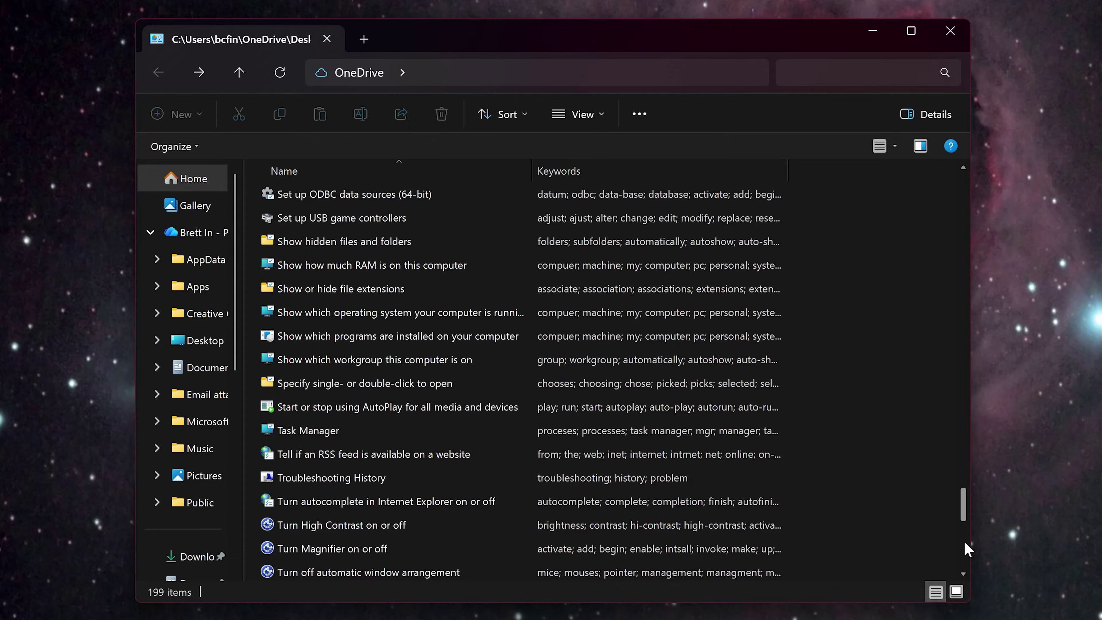
pyautogui.scroll(1, 965, 548)
pyautogui.scroll(2, 968, 550)
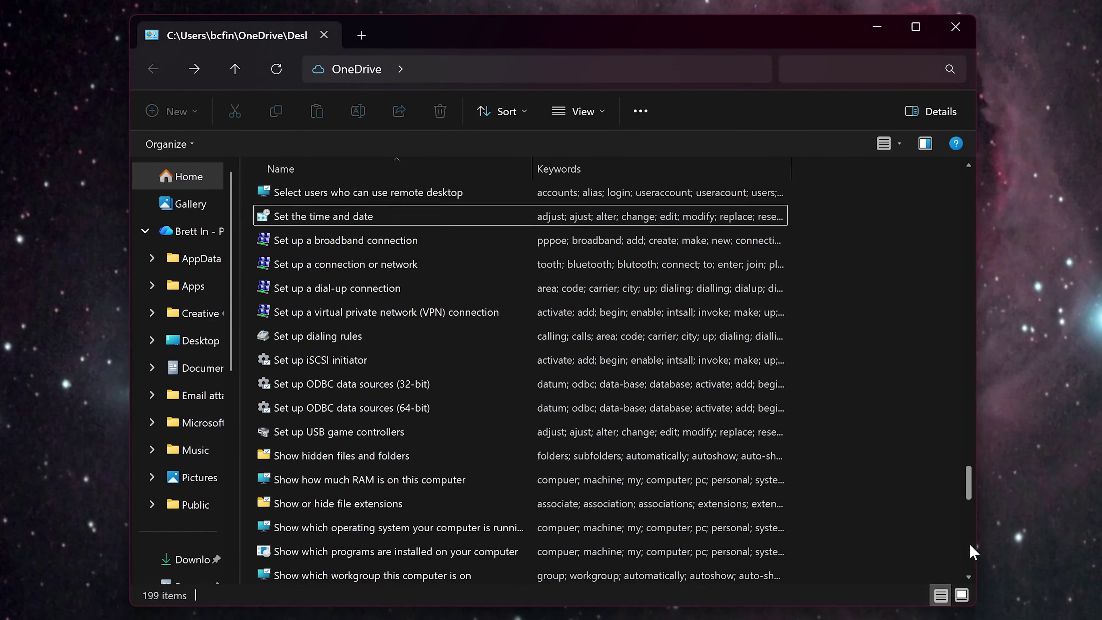
pyautogui.scroll(2, 972, 552)
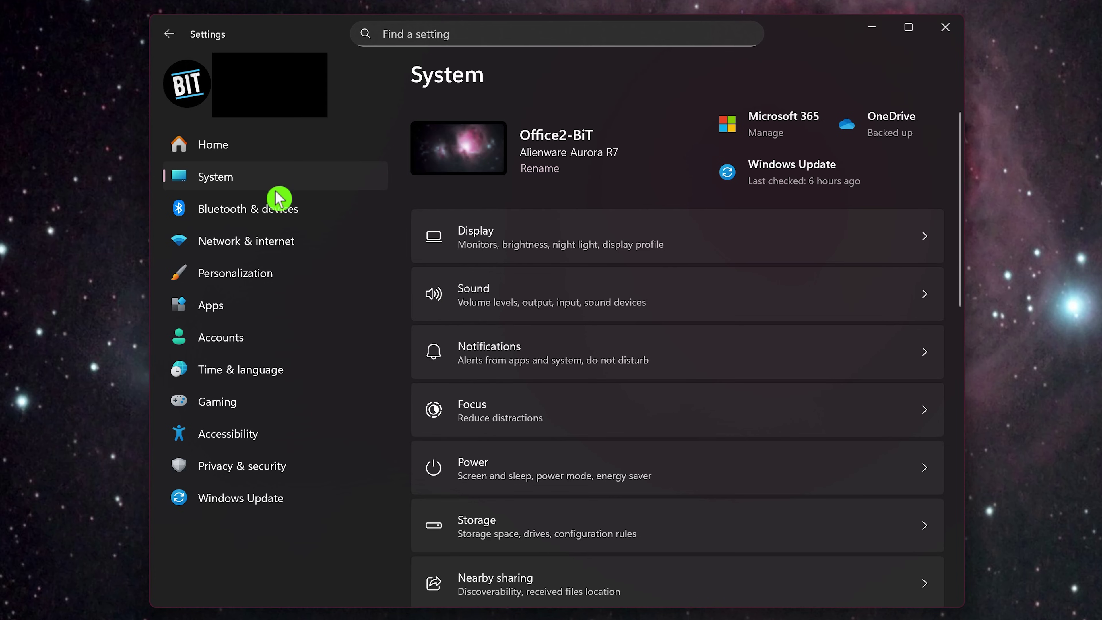
pyautogui.click(282, 343)
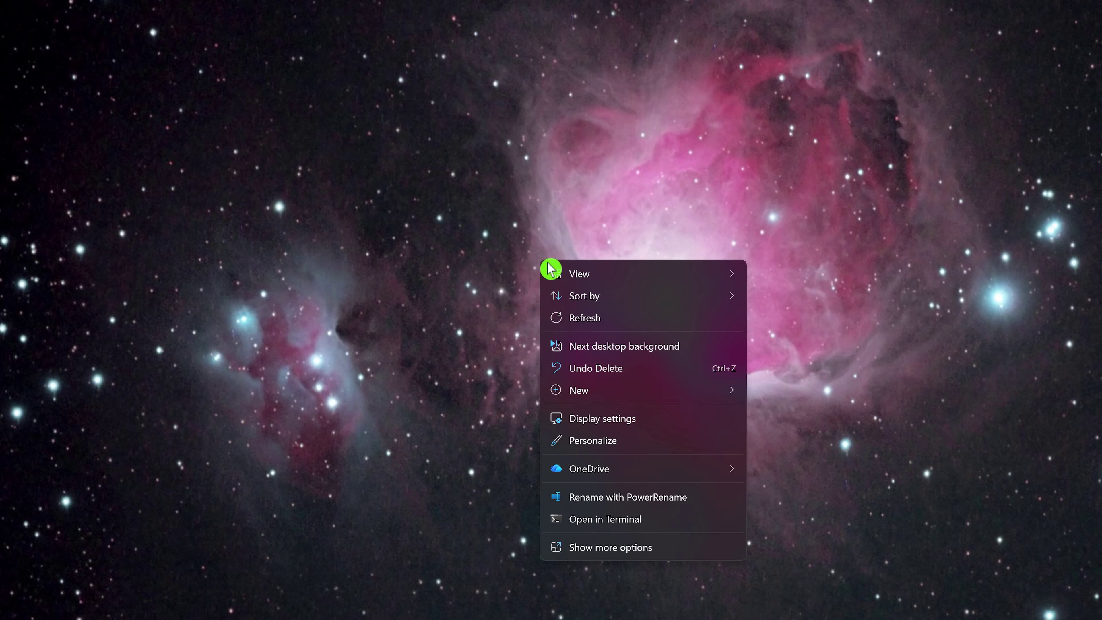
# Create a desktop folder named 'New folder' and move it up and to the right.
pyautogui.moveTo(599, 393)
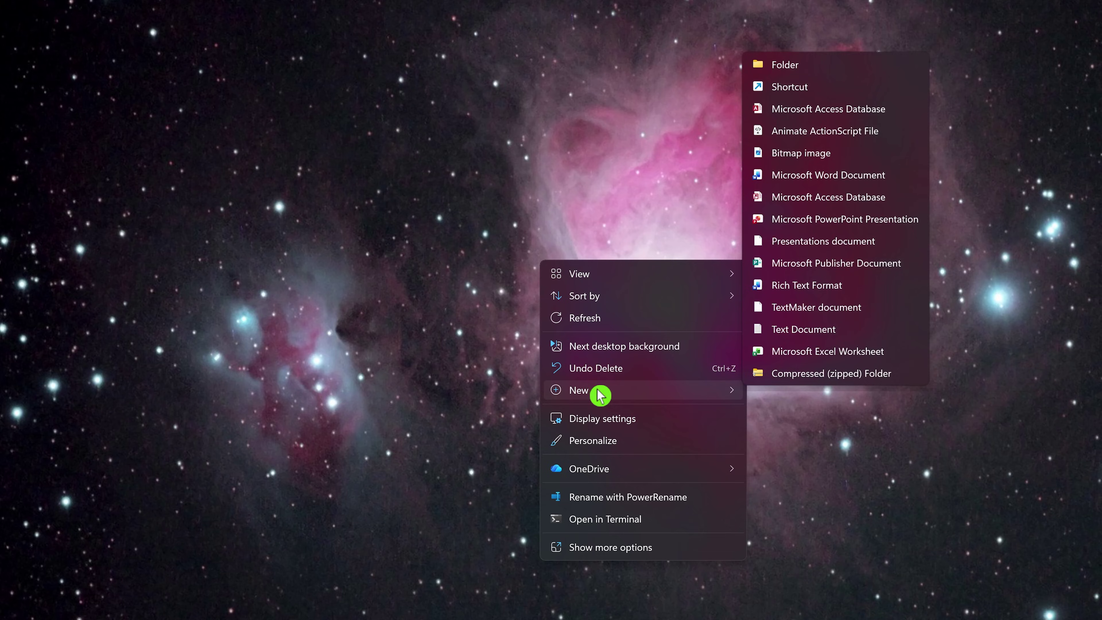
pyautogui.click(805, 66)
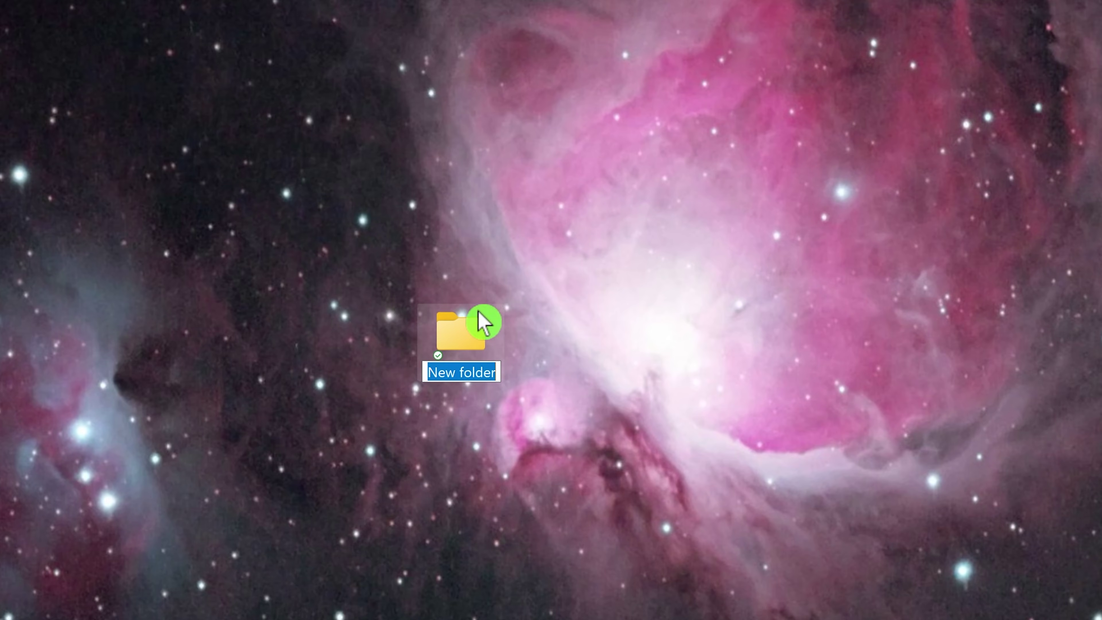
pyautogui.click(471, 341)
pyautogui.moveTo(471, 341); pyautogui.dragTo(526, 264)
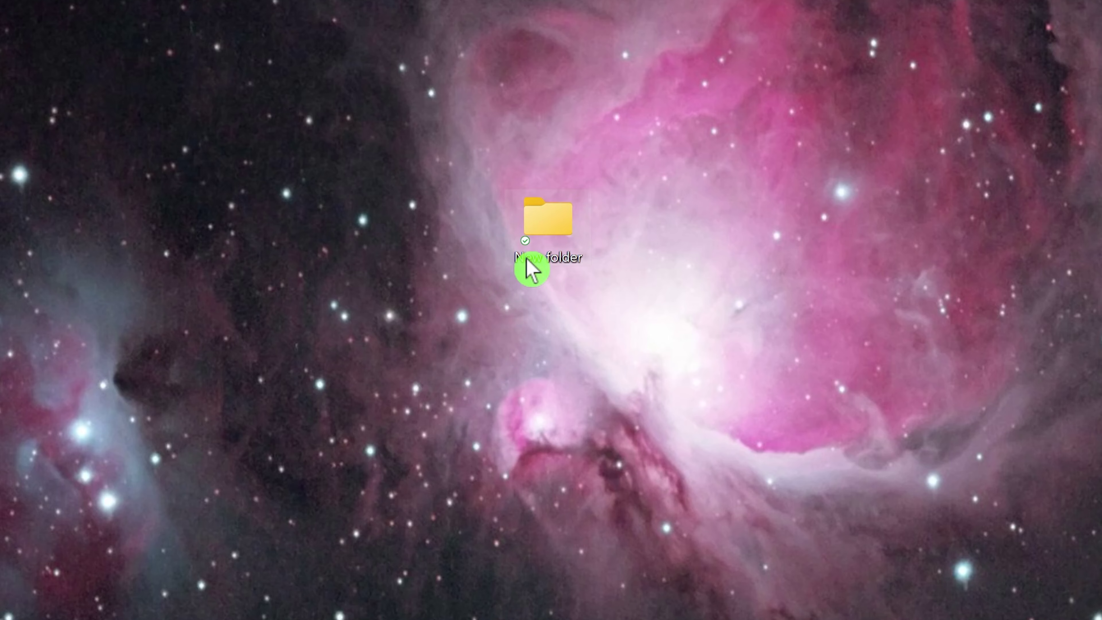
# Rename the folder to GodMode.{ED7BA470-8E54-465E-825C-99712043E01C}.
pyautogui.rightClick(554, 239)
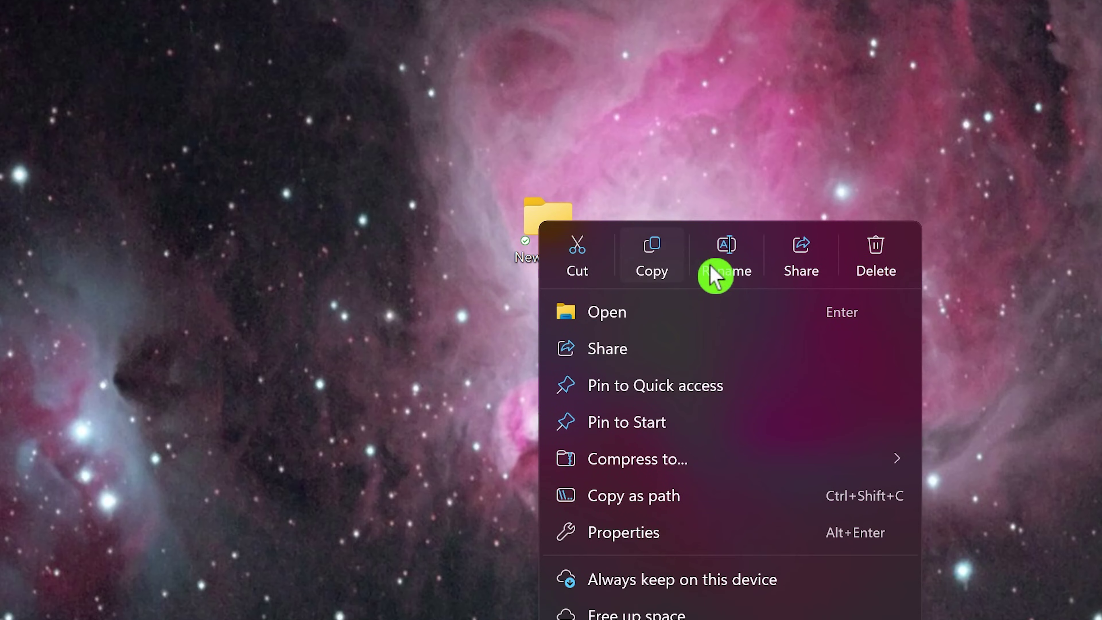
pyautogui.click(733, 260)
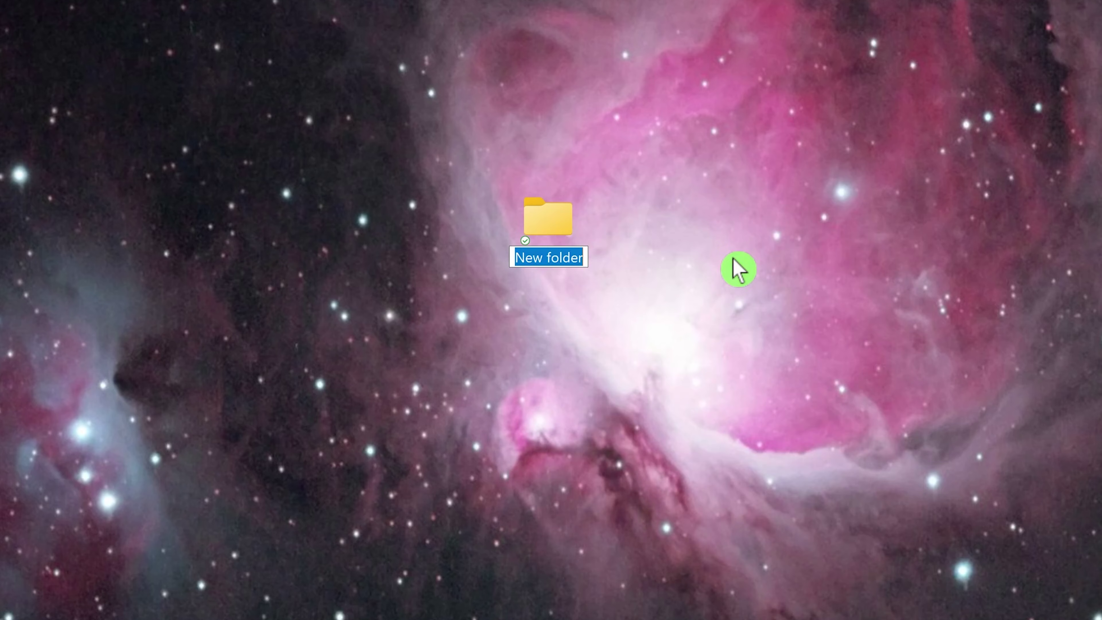
pyautogui.write('GodMode.{ED7BA470-8E54-465E-825C-99712043E01C}')
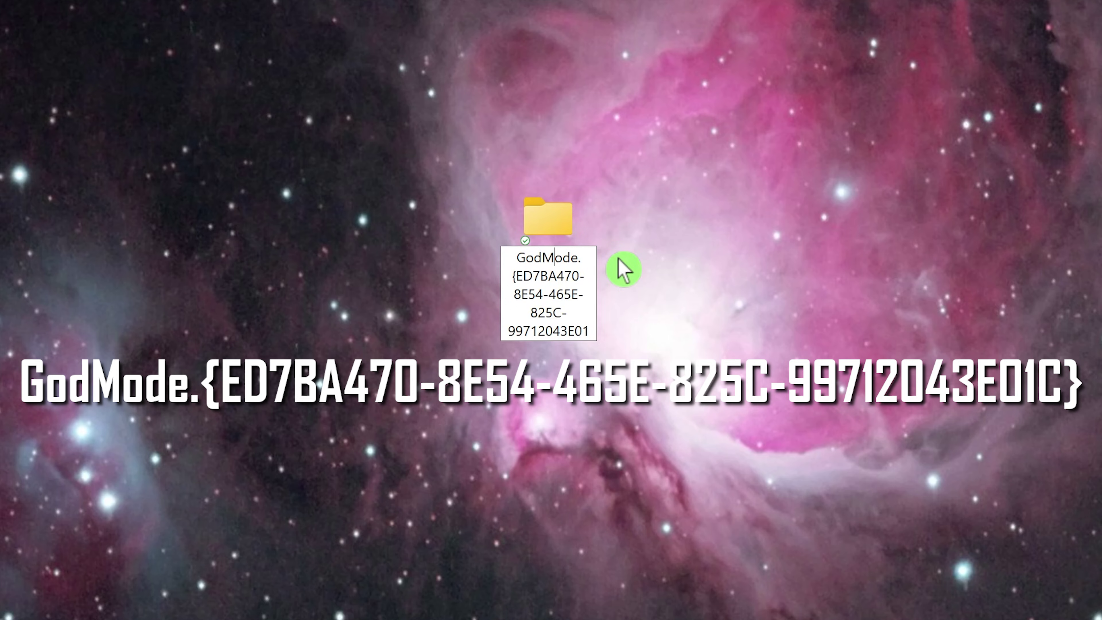
pyautogui.press('Return')
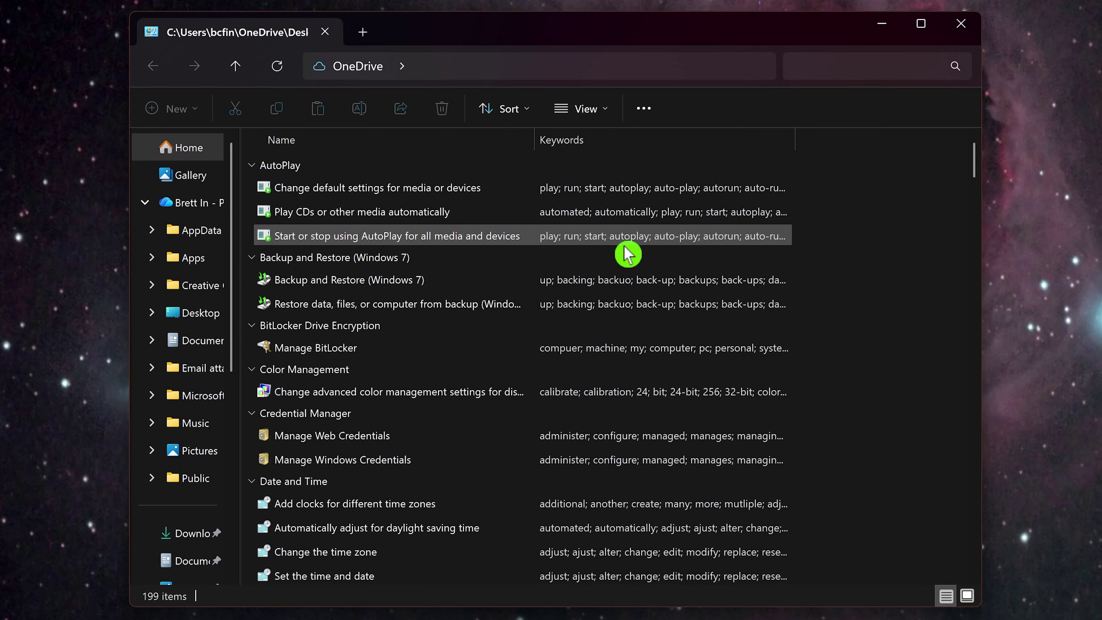
# Browse the GodMode settings categories and check the Sort options without changing them.
pyautogui.scroll(-10, 628, 254)
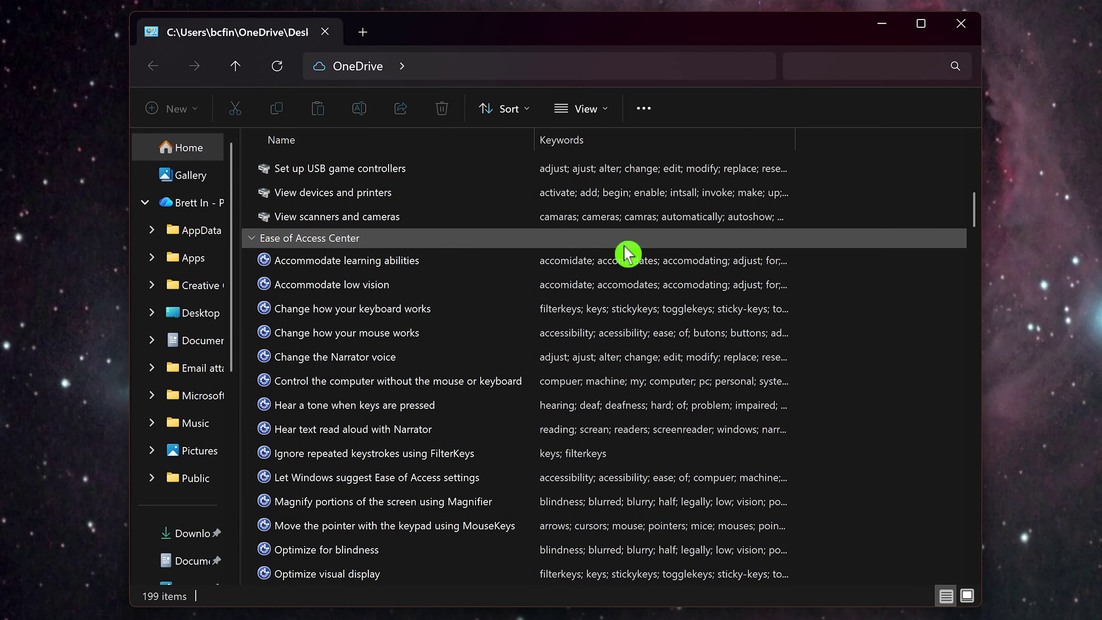
pyautogui.scroll(-3, 628, 254)
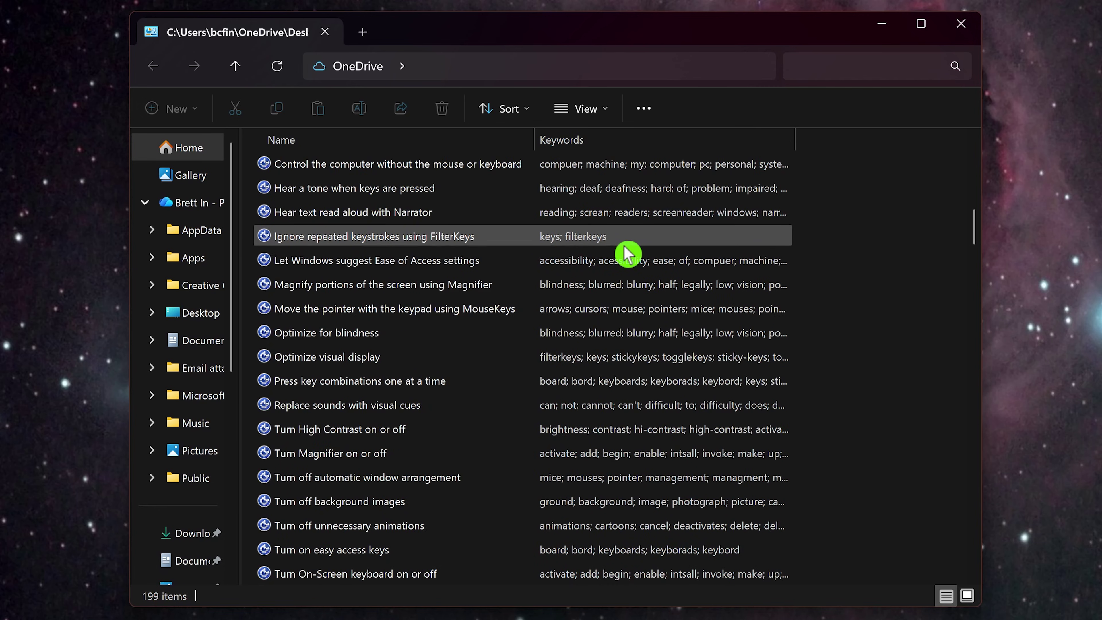
pyautogui.scroll(-7, 629, 254)
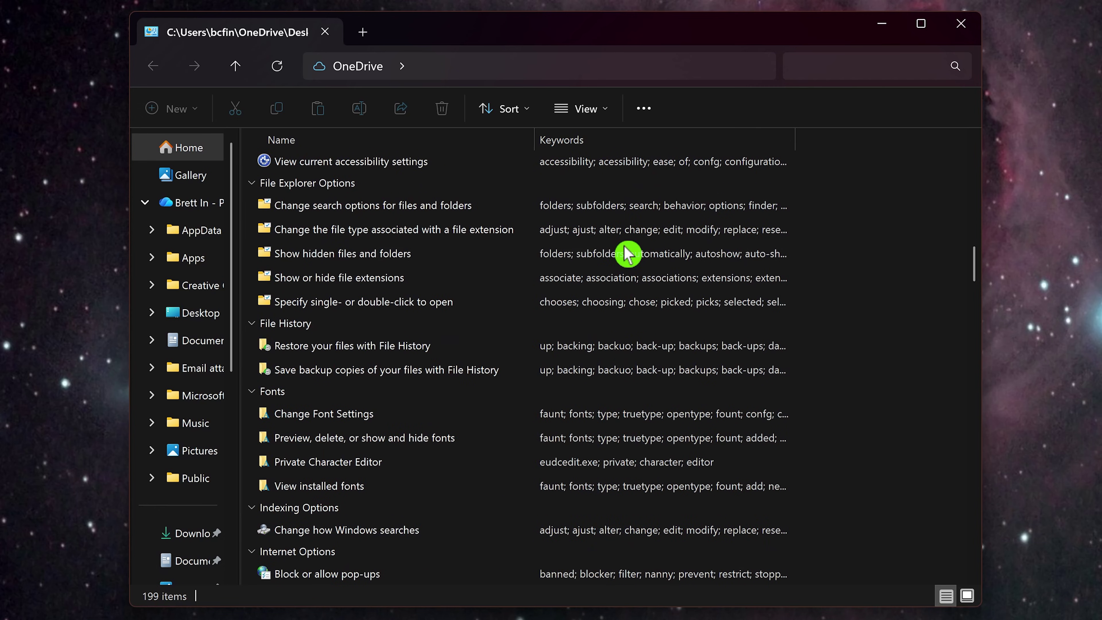
pyautogui.scroll(-3, 628, 254)
pyautogui.scroll(-13, 628, 254)
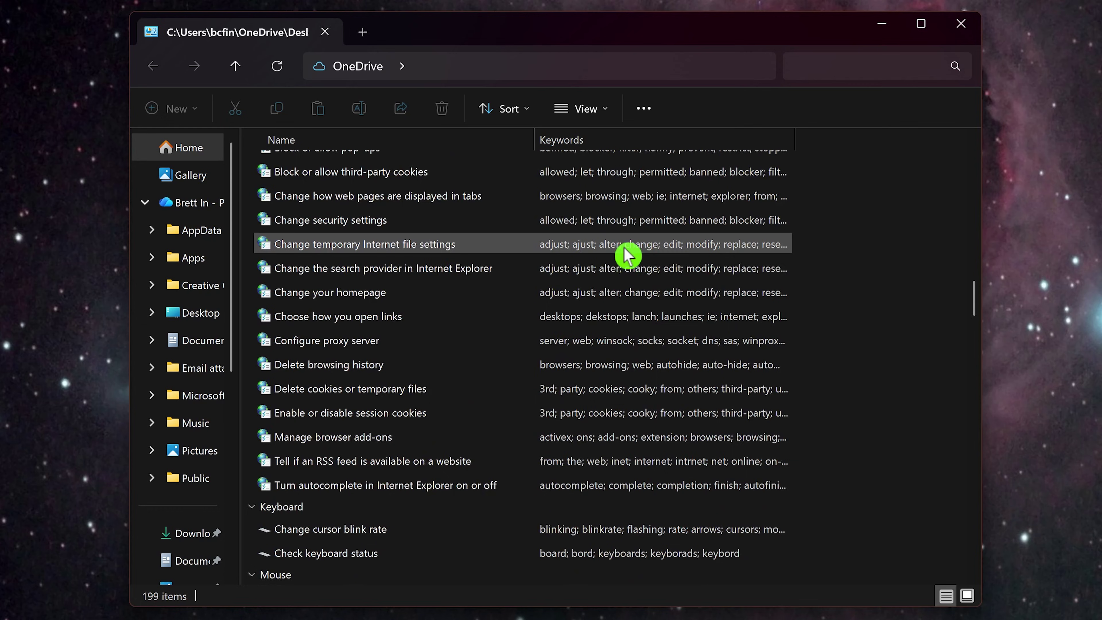
pyautogui.click(516, 117)
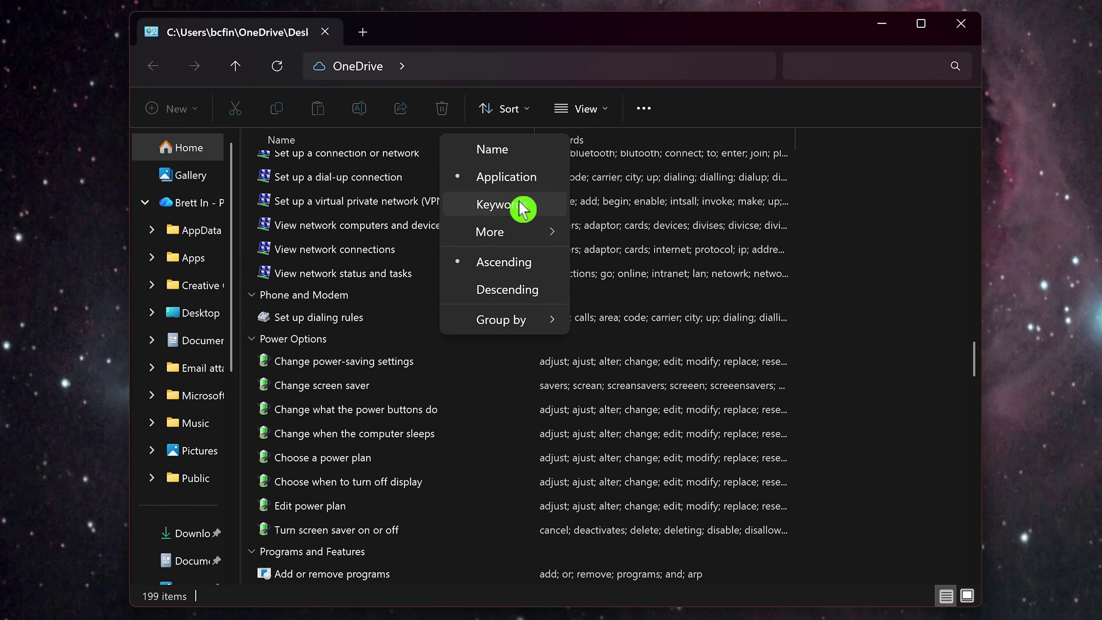
pyautogui.click(588, 138)
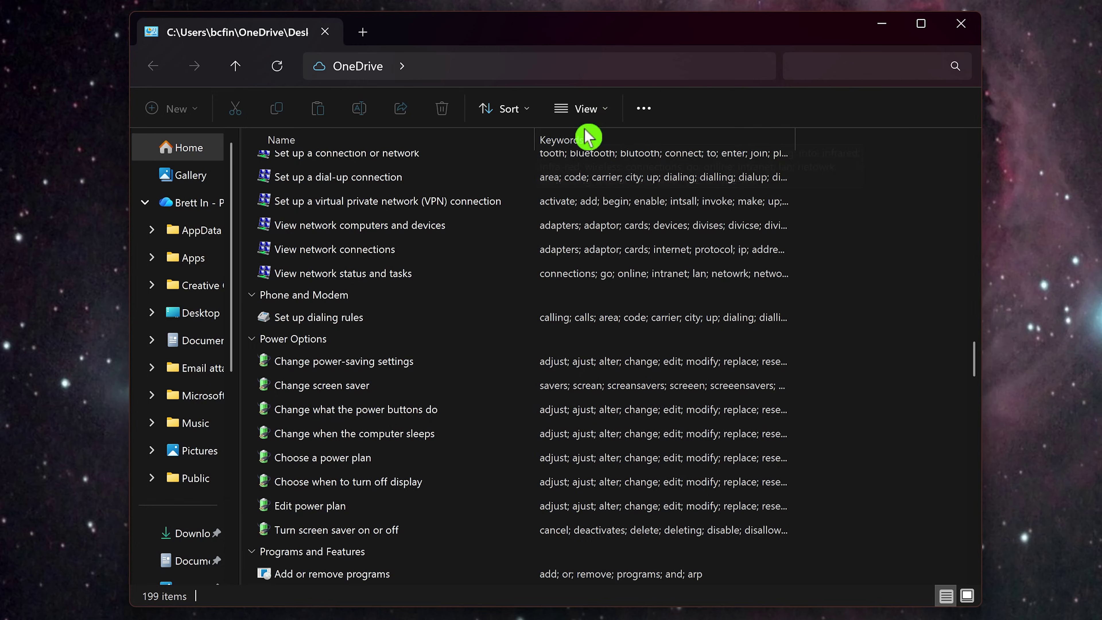
pyautogui.click(589, 110)
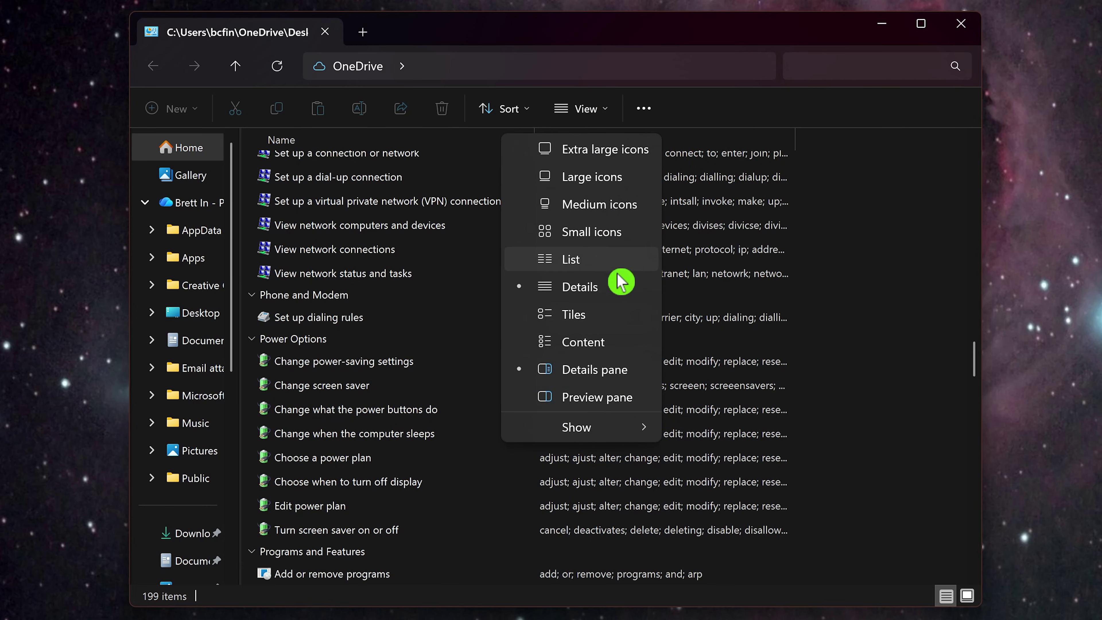
# Show the GodMode settings as Large icons and search them for 'clock'.
pyautogui.click(614, 185)
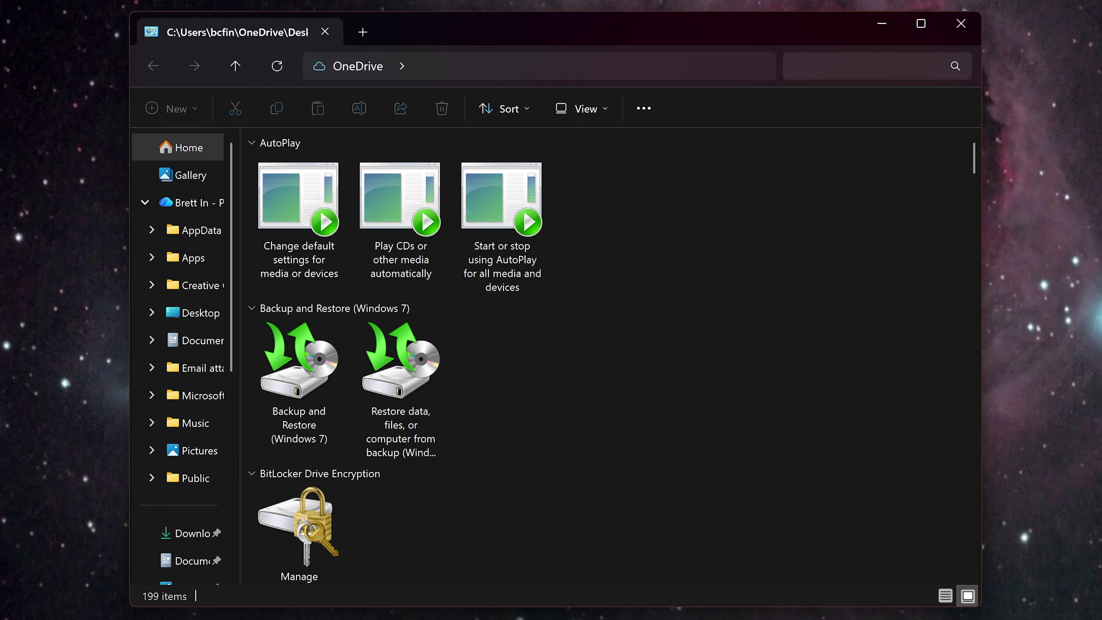
pyautogui.click(793, 65)
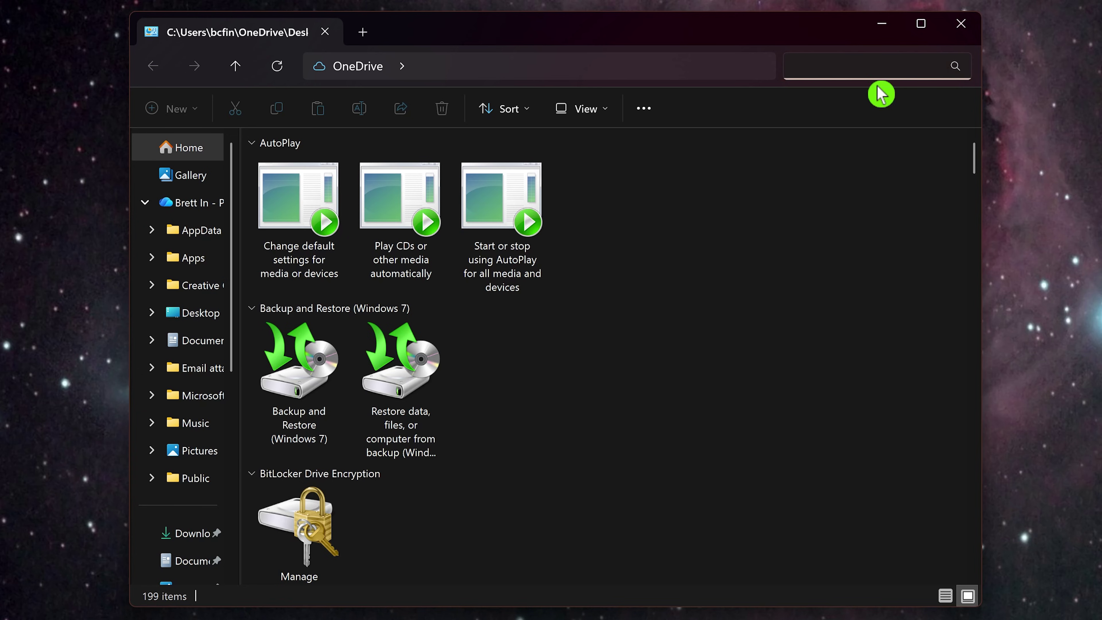
pyautogui.write('clock')
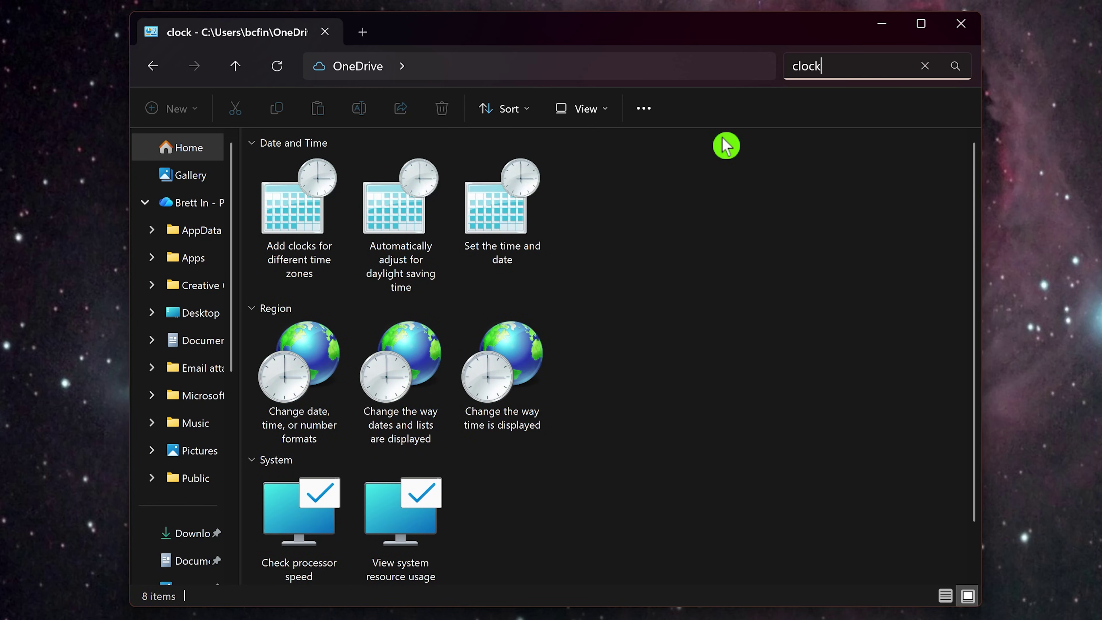
# Open 'Add clocks for different time zones' to reach the Additional Clocks tab of Date and Time.
pyautogui.doubleClick(300, 213)
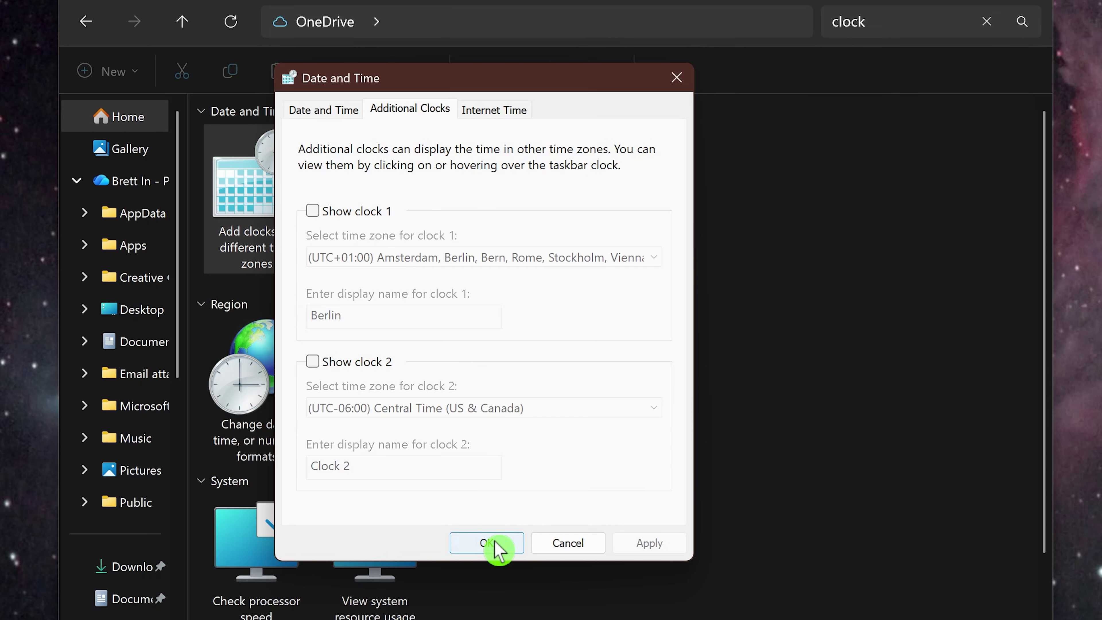